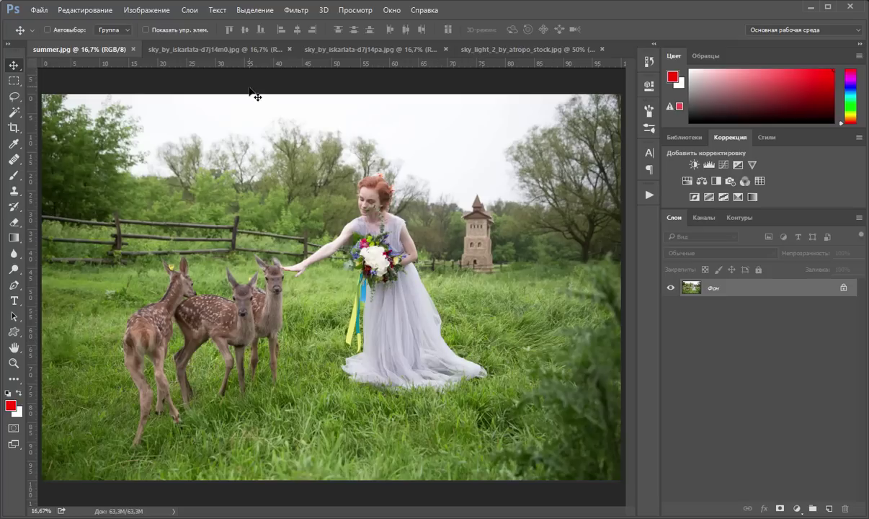
- Compare the three open sky photos, then return to the summer field photo
{"action": "left_click", "coordinate": [232, 48]}
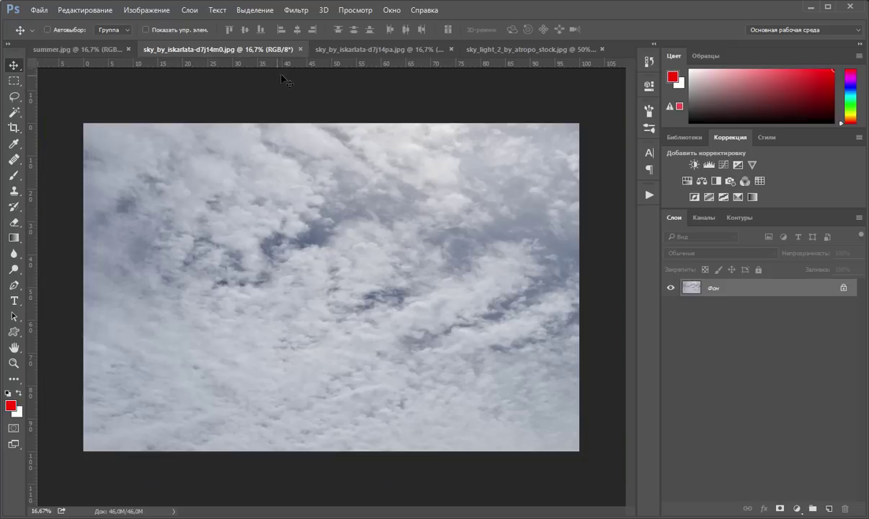
{"action": "left_click", "coordinate": [356, 49]}
{"action": "left_click", "coordinate": [497, 48]}
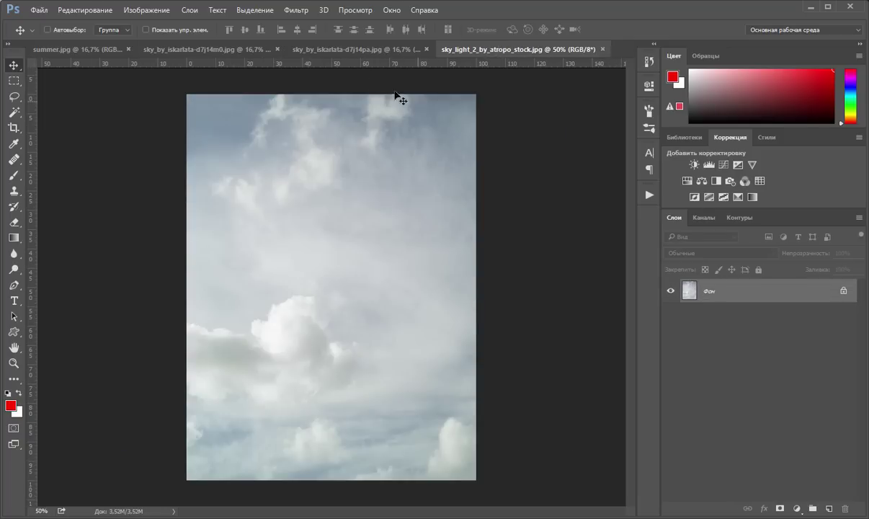
{"action": "left_click", "coordinate": [216, 48]}
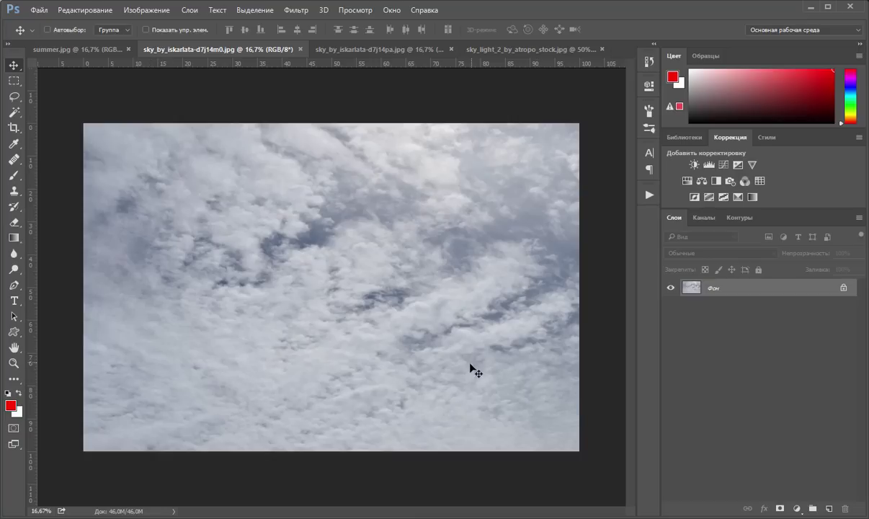
{"action": "left_click", "coordinate": [72, 48]}
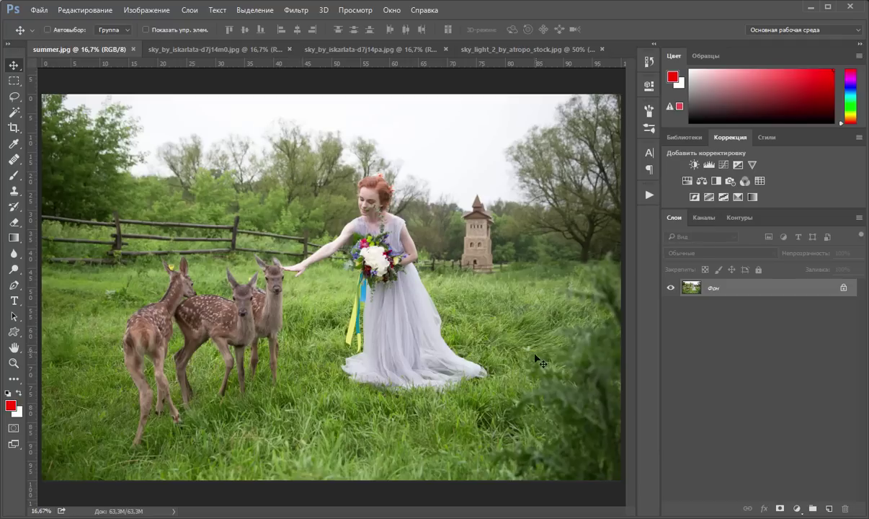
- Compare the sky photos again and settle on sky_by_iskarlata-d7j14pa.jpg
{"action": "left_click", "coordinate": [230, 48]}
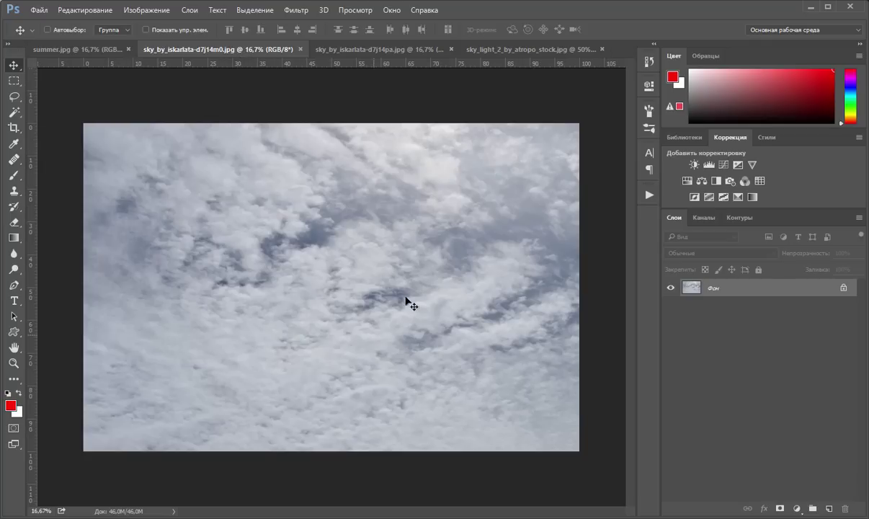
{"action": "left_click", "coordinate": [362, 49]}
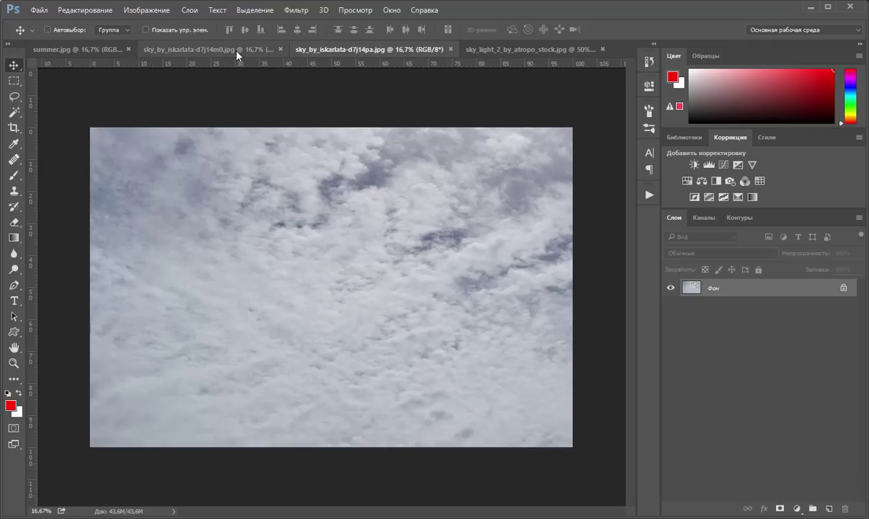
{"action": "left_click", "coordinate": [497, 48]}
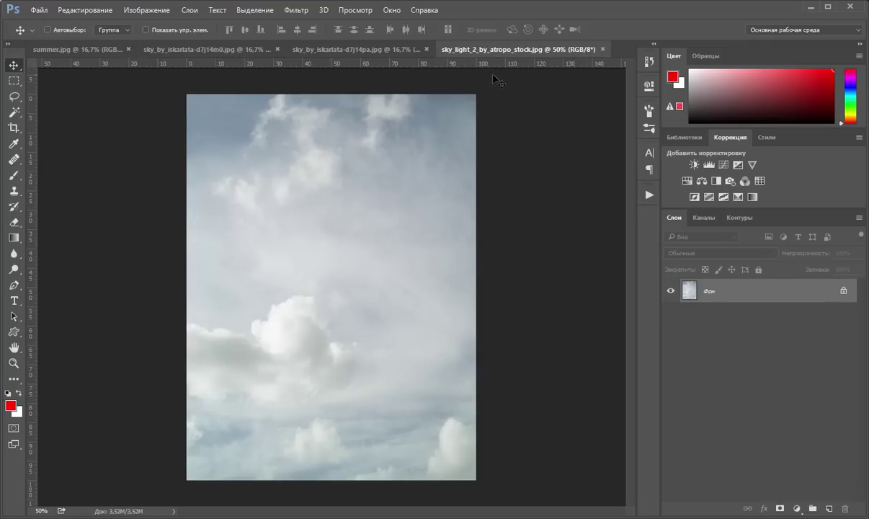
{"action": "left_click", "coordinate": [365, 50]}
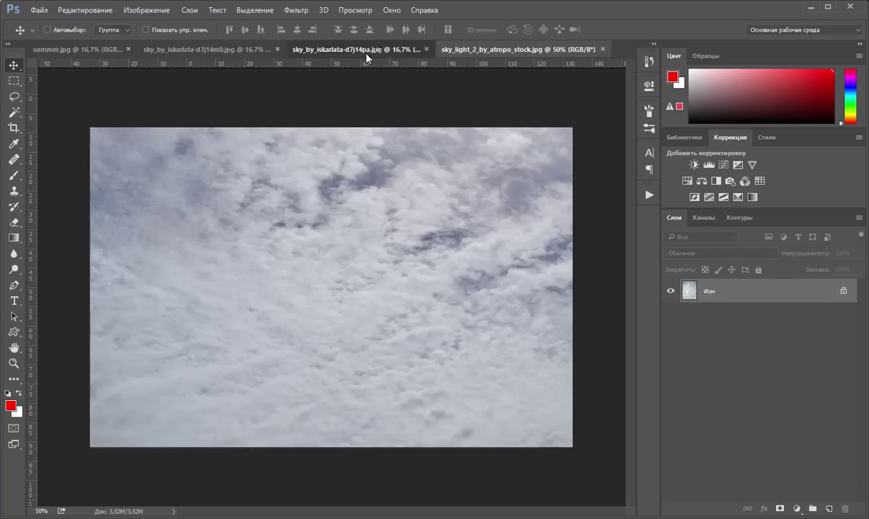
{"action": "left_click", "coordinate": [190, 48]}
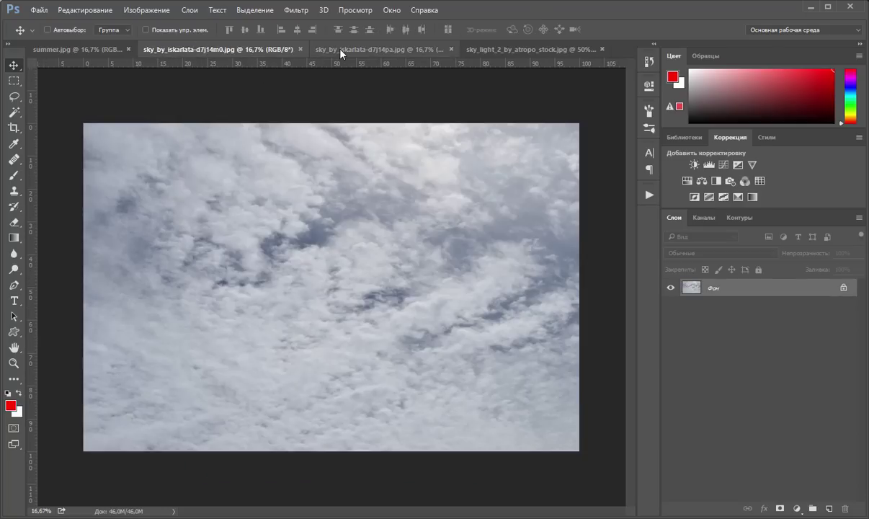
{"action": "left_click", "coordinate": [317, 50]}
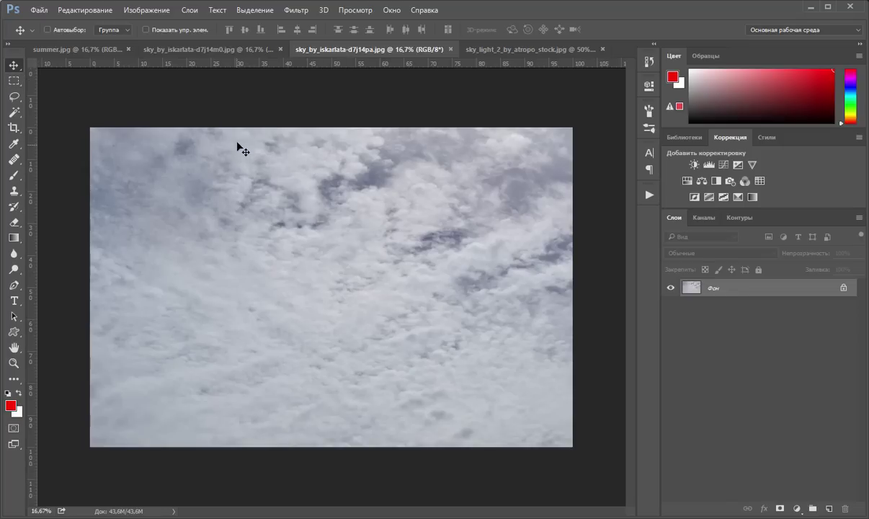
- Paste the whole d7j14pa sky into summer.jpg, converting it to the photo's colour profile
{"action": "key", "text": "ctrl+a"}
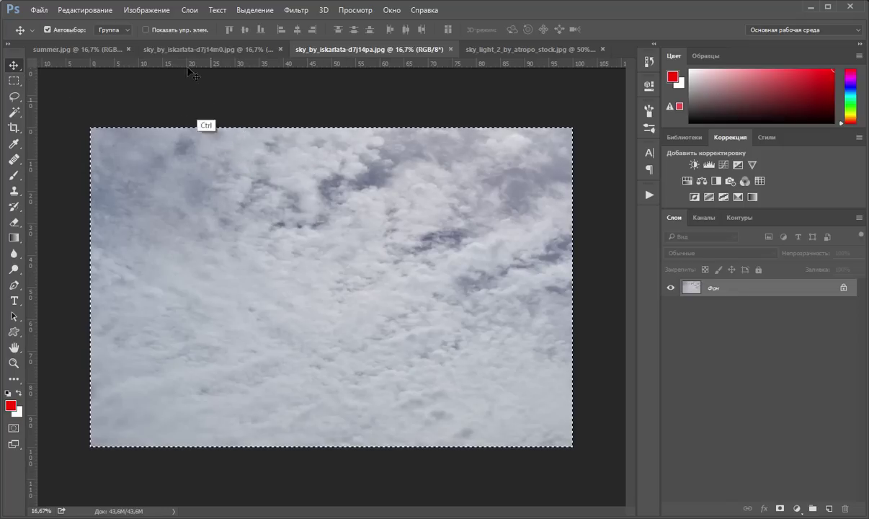
{"action": "left_click", "coordinate": [99, 51]}
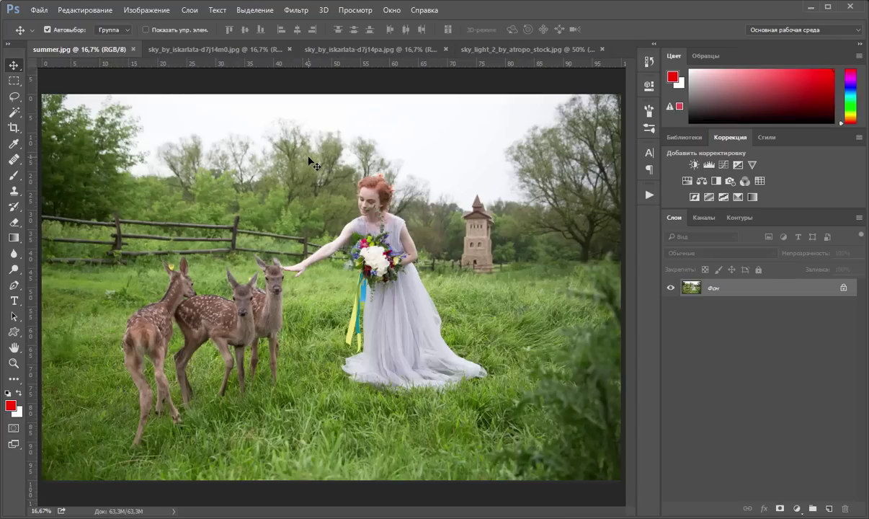
{"action": "key", "text": "ctrl+v"}
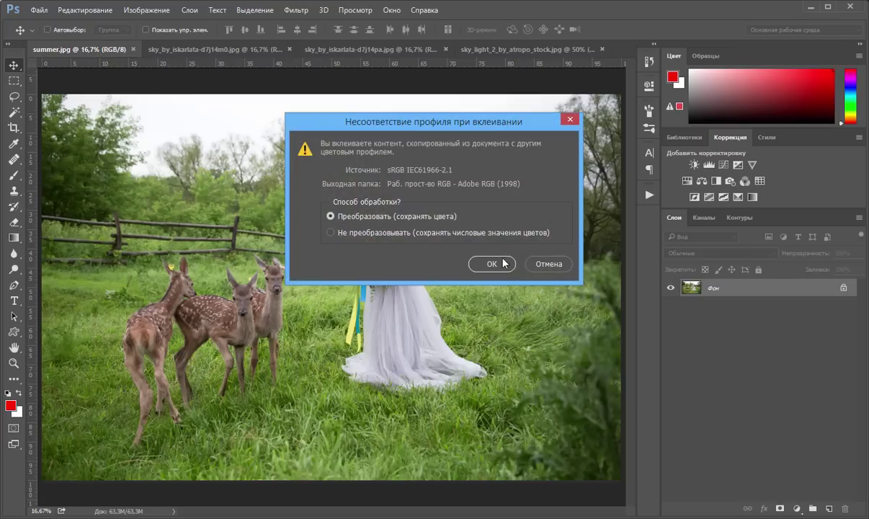
{"action": "left_click", "coordinate": [492, 263]}
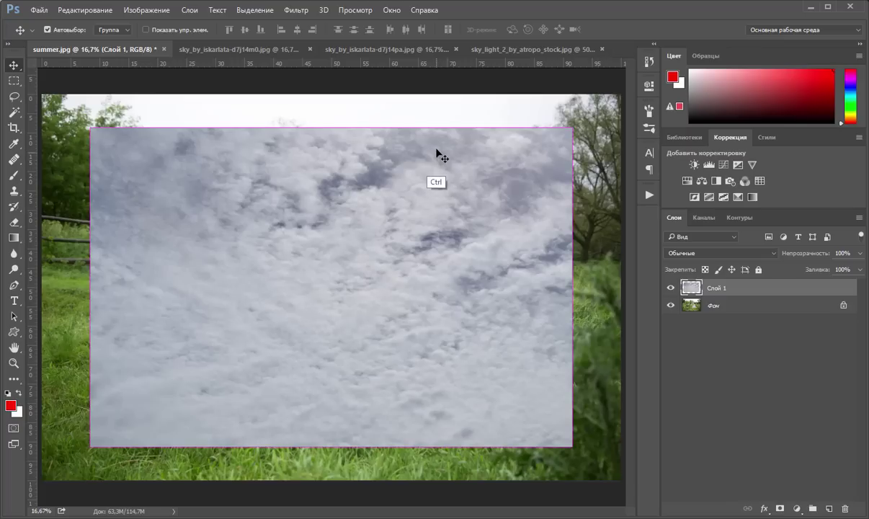
- Scale the pasted sky to about 121%, full width, positioned over the photo's top
{"action": "key", "text": "ctrl+t"}
{"action": "mouse_move", "coordinate": [392, 306]}
{"action": "left_mouse_down"}
{"action": "mouse_move", "coordinate": [347, 243]}
{"action": "mouse_move", "coordinate": [338, 208]}
{"action": "left_mouse_up"}
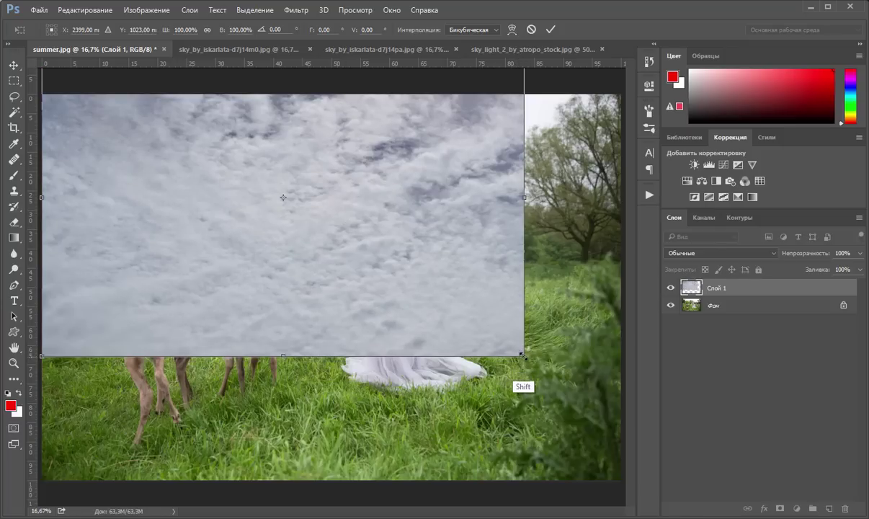
{"action": "left_click_drag", "start_coordinate": [523, 355], "coordinate": [620, 425]}
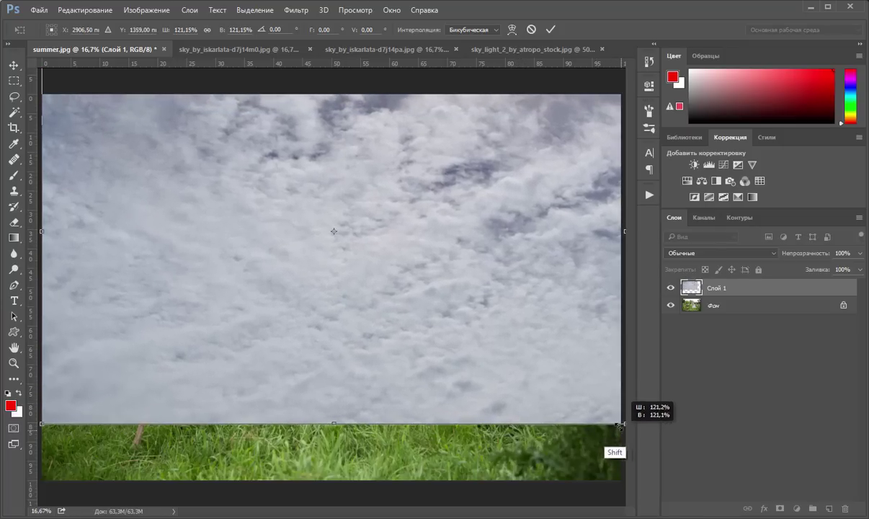
{"action": "mouse_move", "coordinate": [446, 297]}
{"action": "left_mouse_down"}
{"action": "mouse_move", "coordinate": [444, 97]}
{"action": "mouse_move", "coordinate": [448, 116]}
{"action": "left_mouse_up"}
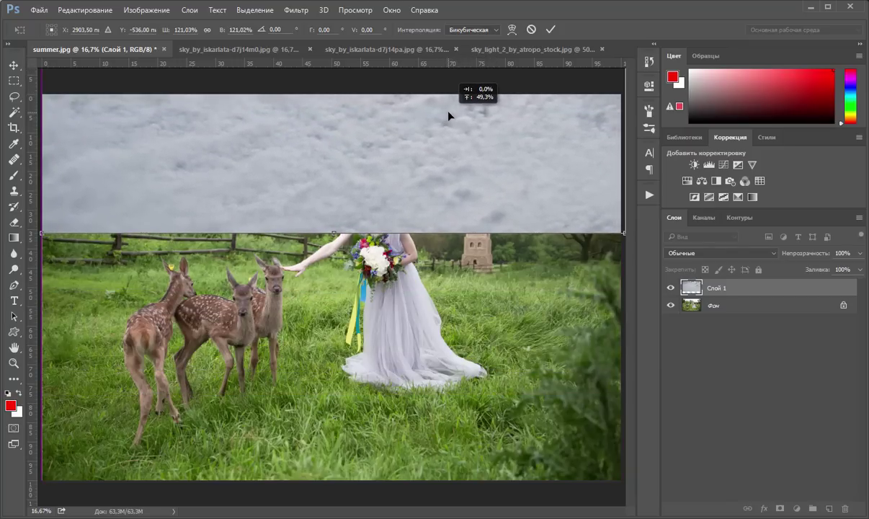
{"action": "left_click_drag", "start_coordinate": [448, 116], "coordinate": [449, 128]}
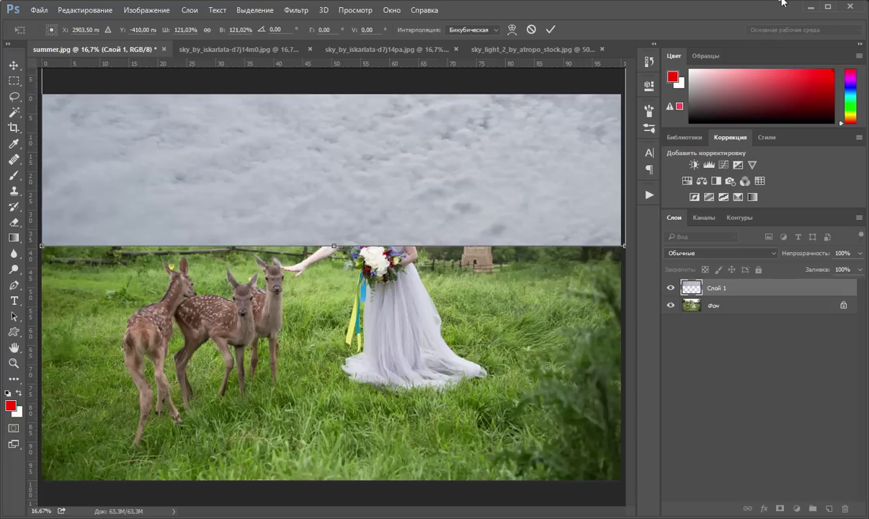
{"action": "key", "text": "Return"}
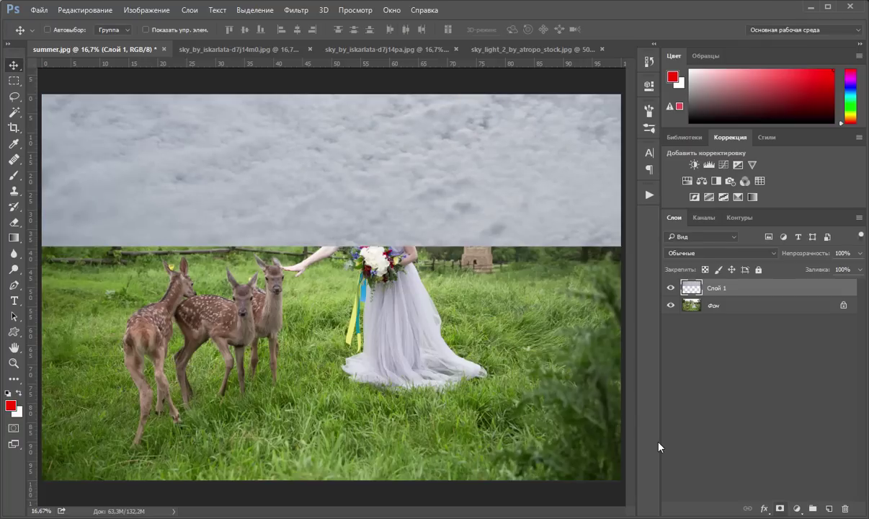
- Add a layer mask to Layer 1 and fill it with black to hide the clouds
{"action": "left_click", "coordinate": [780, 508]}
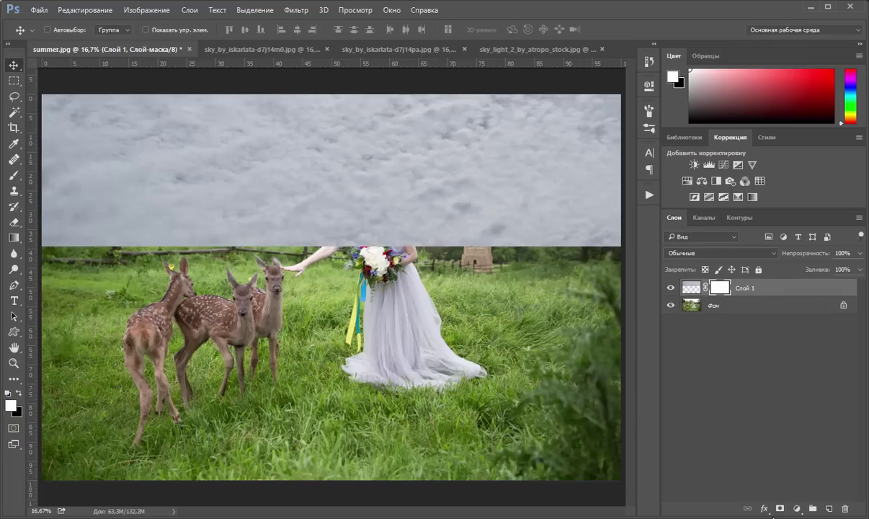
{"action": "left_click", "coordinate": [11, 405]}
{"action": "left_click_drag", "start_coordinate": [283, 323], "coordinate": [273, 337]}
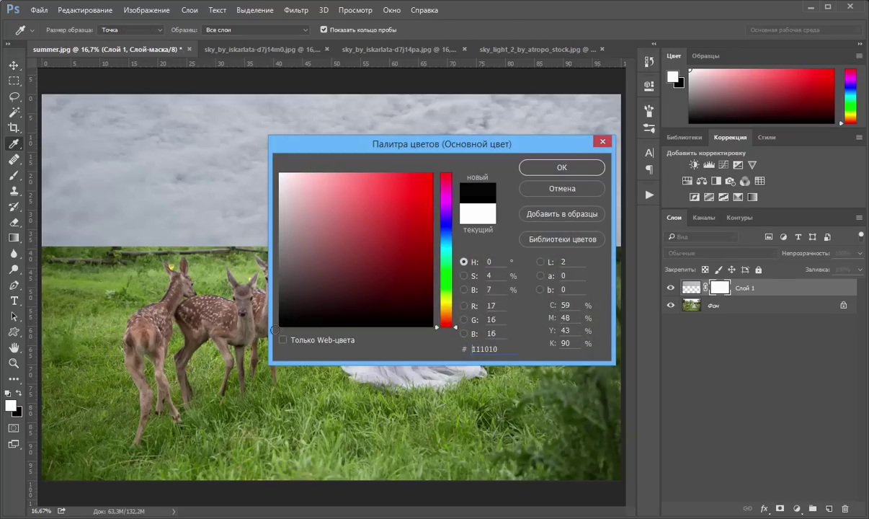
{"action": "left_click", "coordinate": [531, 173]}
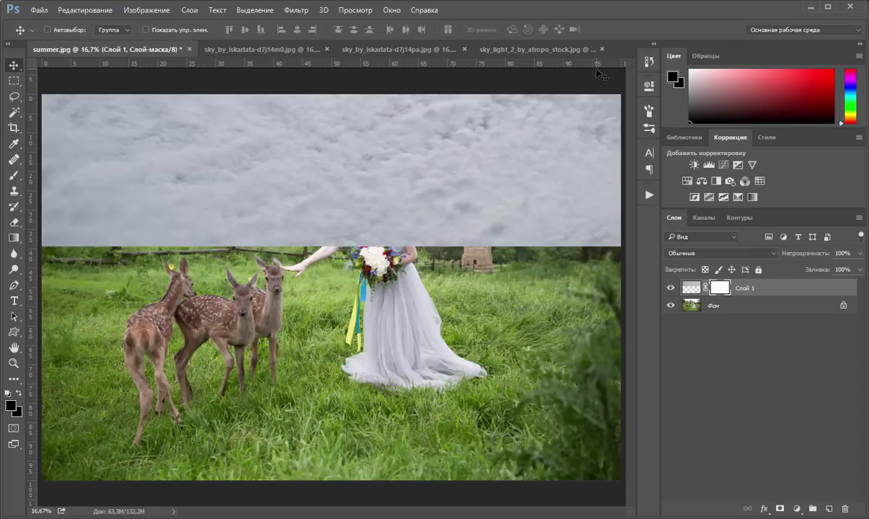
{"action": "key", "text": "alt+BackSpace"}
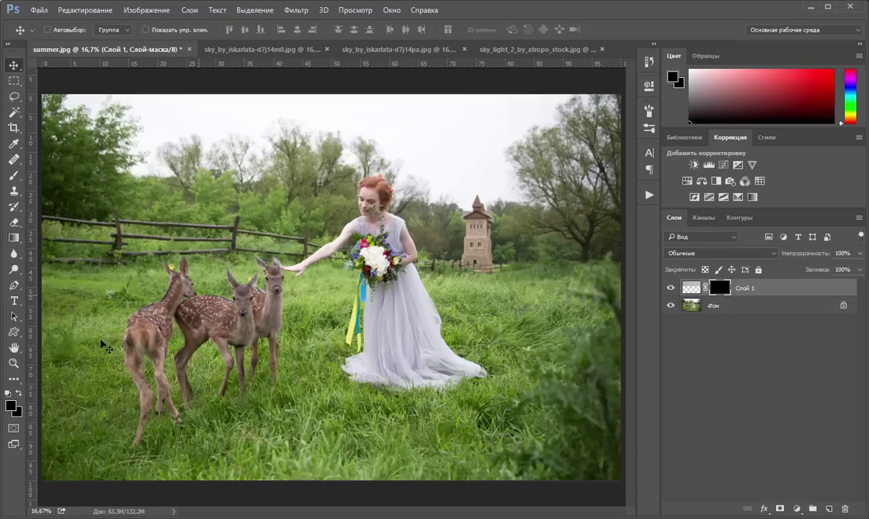
- Select a soft round 300 px brush at 12% opacity
{"action": "left_click", "coordinate": [13, 175]}
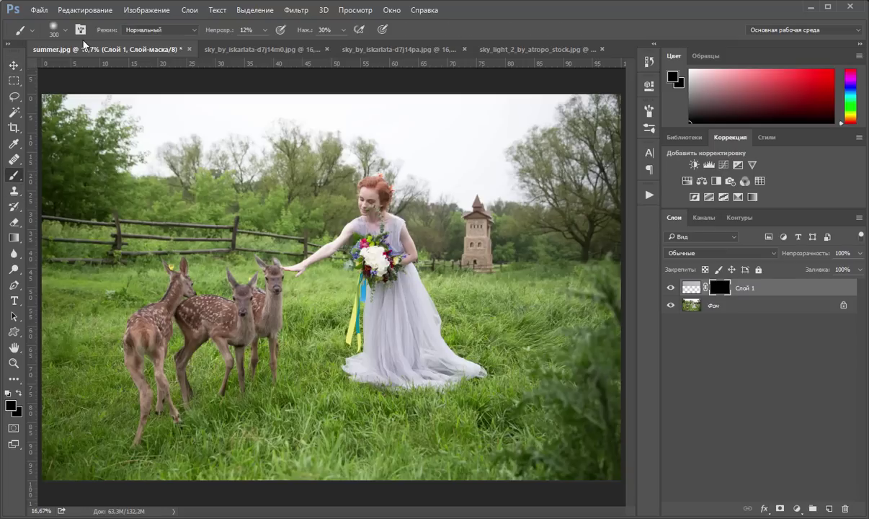
{"action": "left_click", "coordinate": [67, 29]}
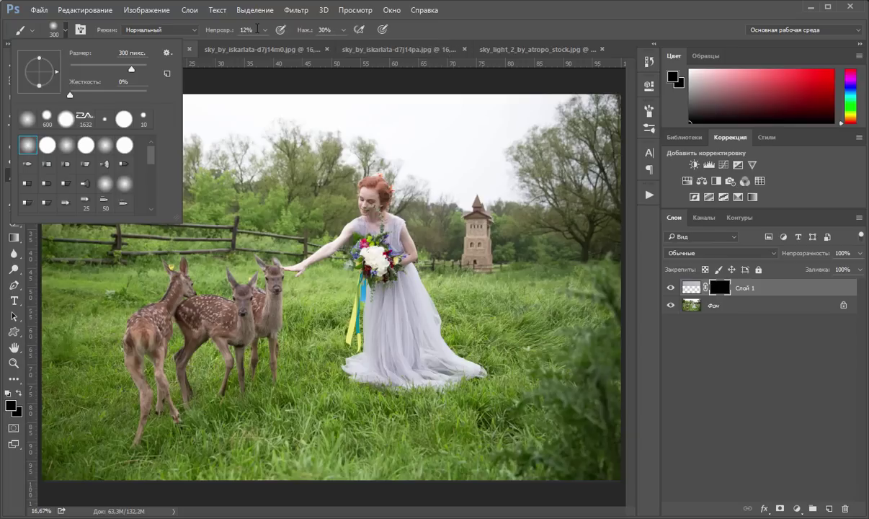
{"action": "key", "text": "Escape"}
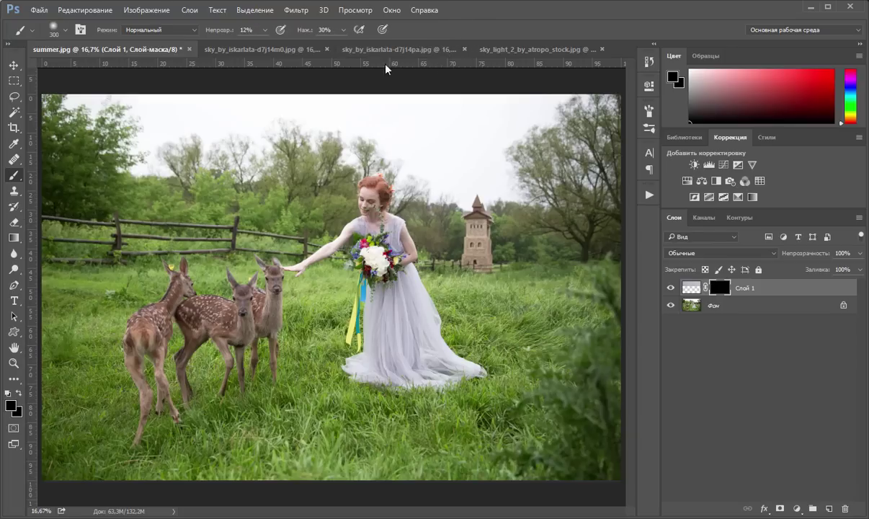
- Set the foreground to white and faintly paint clouds into the sky near the tower
{"action": "left_click", "coordinate": [11, 406]}
{"action": "left_click", "coordinate": [278, 173]}
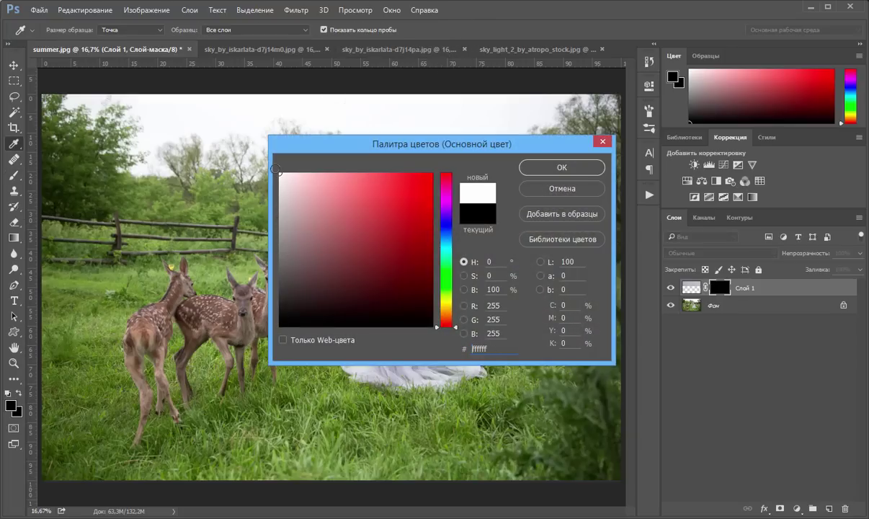
{"action": "left_click", "coordinate": [526, 168]}
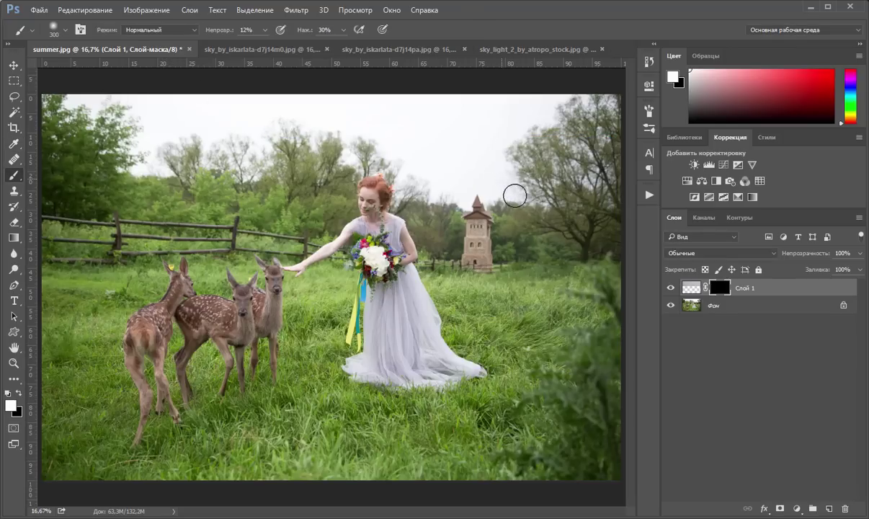
{"action": "mouse_move", "coordinate": [491, 149]}
{"action": "left_mouse_down"}
{"action": "mouse_move", "coordinate": [503, 164]}
{"action": "mouse_move", "coordinate": [507, 113]}
{"action": "mouse_move", "coordinate": [565, 95]}
{"action": "mouse_move", "coordinate": [426, 90]}
{"action": "left_mouse_up"}
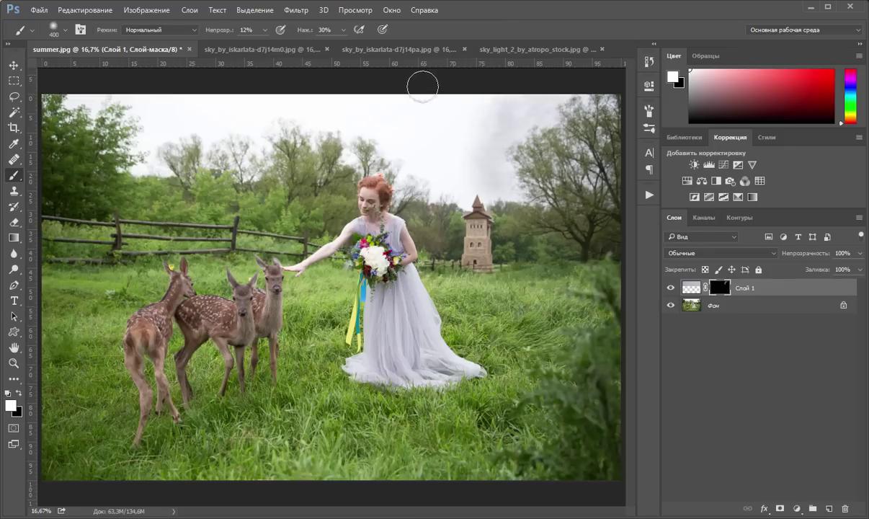
- Keep revealing clouds above the trees, varying brush size between about 175 and 900
{"action": "key", "text": "bracketright"}
{"action": "key", "text": "bracketright"}
{"action": "key", "text": "bracketright"}
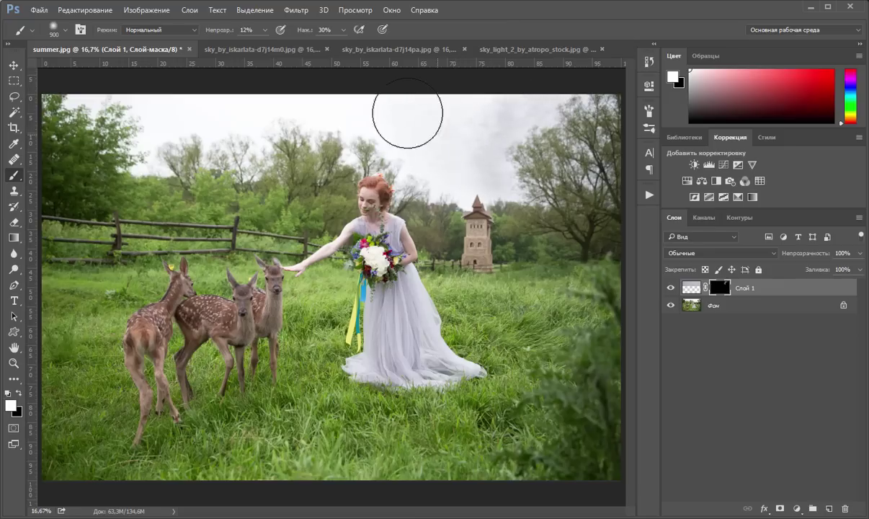
{"action": "key", "text": "bracketleft"}
{"action": "key", "text": "bracketleft"}
{"action": "key", "text": "bracketleft"}
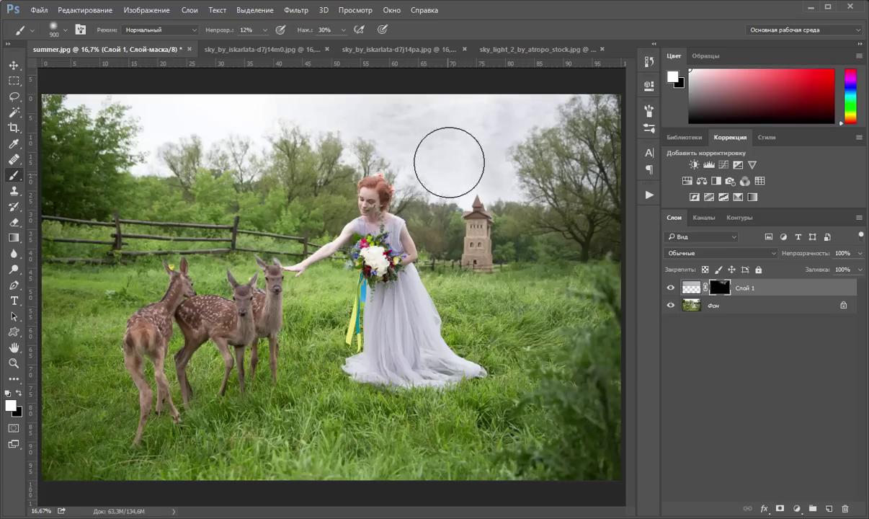
{"action": "key", "text": "bracketleft"}
{"action": "key", "text": "bracketleft"}
{"action": "key", "text": "bracketleft"}
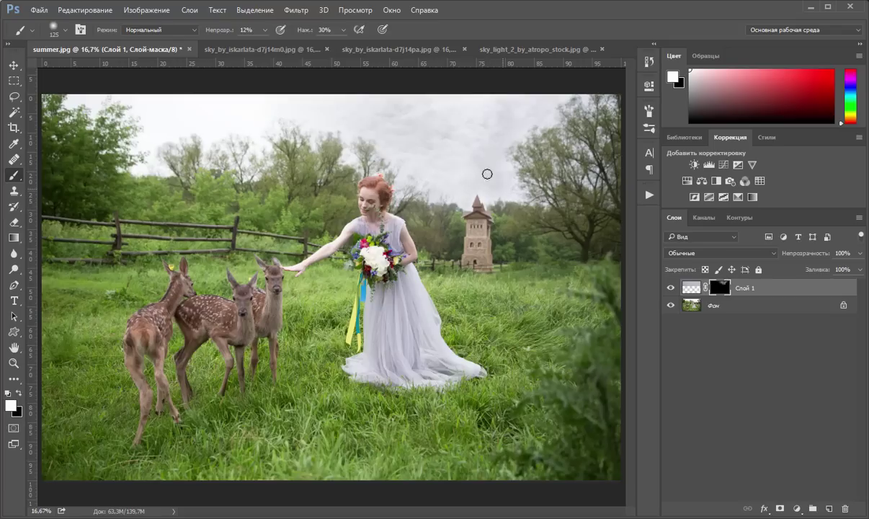
{"action": "key", "text": "bracketright"}
{"action": "key", "text": "bracketright"}
{"action": "key", "text": "bracketright"}
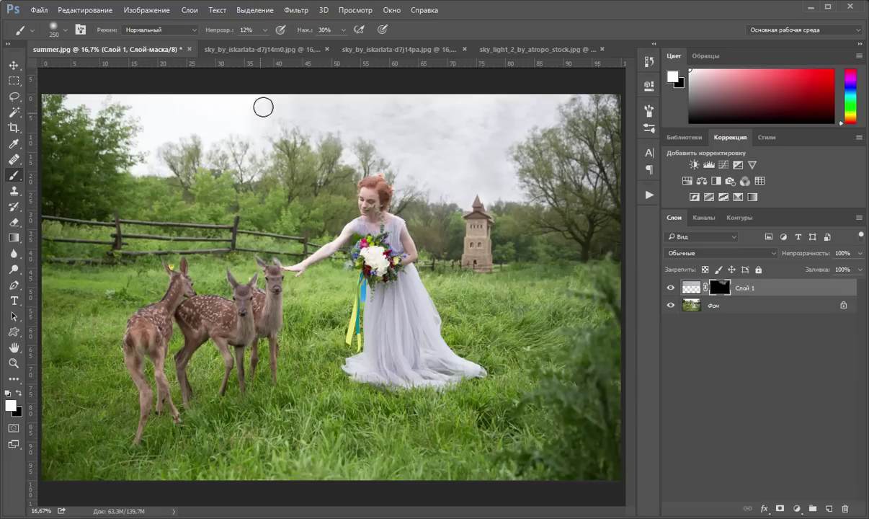
{"action": "key", "text": "bracketright"}
{"action": "key", "text": "bracketright"}
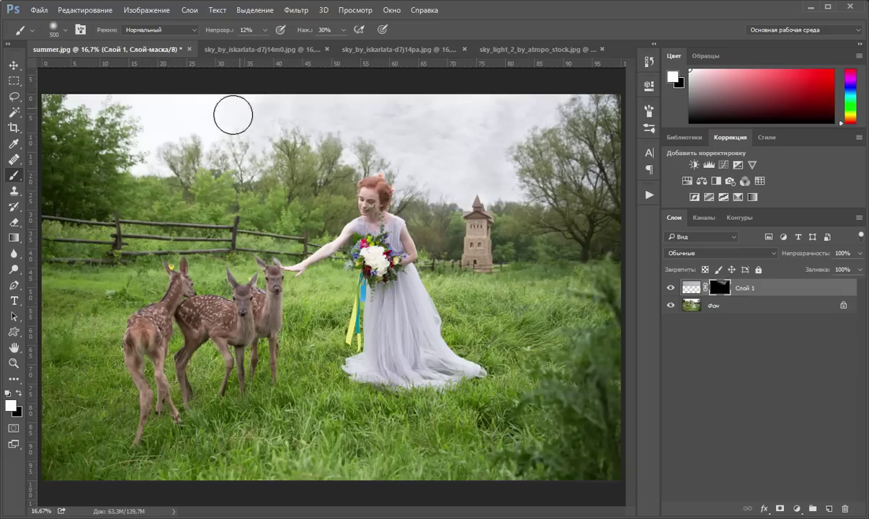
{"action": "key", "text": "bracketright"}
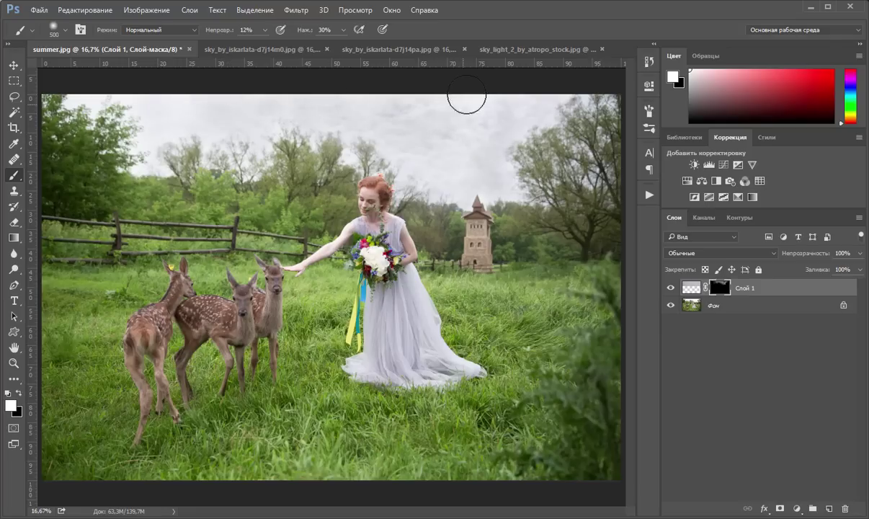
{"action": "key", "text": "bracketleft"}
{"action": "key", "text": "bracketleft"}
{"action": "key", "text": "bracketleft"}
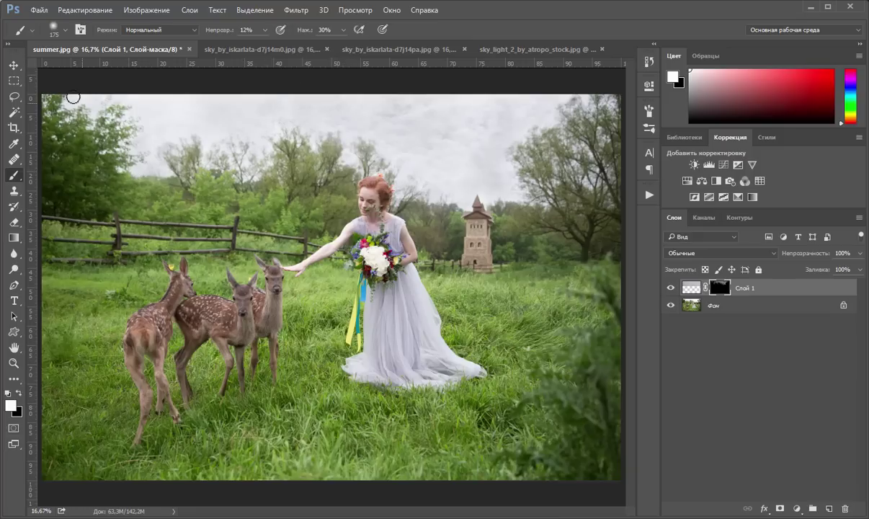
{"action": "key", "text": "bracketright"}
{"action": "key", "text": "bracketright"}
{"action": "key", "text": "bracketright"}
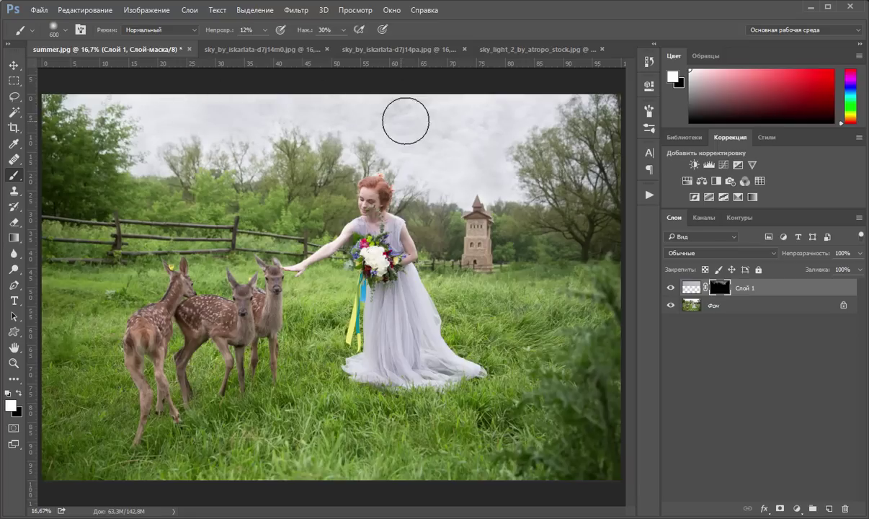
{"action": "key", "text": "bracketleft"}
{"action": "key", "text": "bracketleft"}
{"action": "key", "text": "bracketleft"}
{"action": "key", "text": "bracketleft"}
{"action": "key", "text": "bracketleft"}
- Toggle Слой 1's visibility to compare the clouds against the original sky, ending visible
{"action": "left_click", "coordinate": [670, 287]}
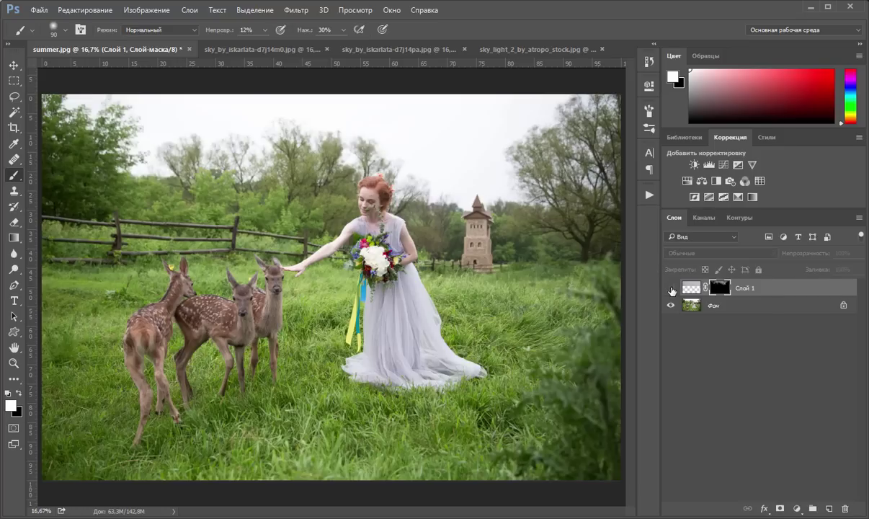
{"action": "left_click", "coordinate": [670, 287]}
{"action": "left_click", "coordinate": [670, 288]}
{"action": "left_click", "coordinate": [671, 288]}
{"action": "left_click", "coordinate": [671, 288]}
{"action": "left_click", "coordinate": [670, 288]}
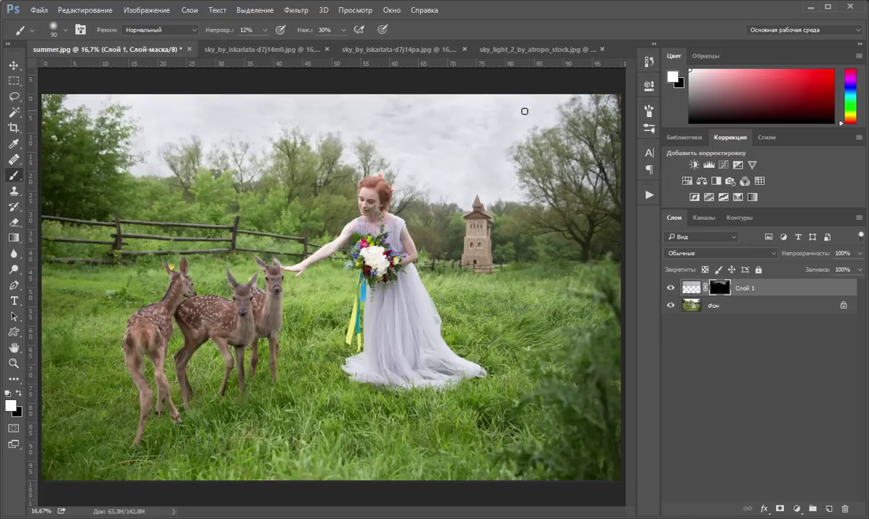
- Paint broad white strokes on the mask with a 900–1100 px brush across the sky
{"action": "key", "text": "bracketright"}
{"action": "key", "text": "bracketright"}
{"action": "key", "text": "bracketright"}
{"action": "key", "text": "bracketright"}
{"action": "key", "text": "bracketright"}
{"action": "key", "text": "bracketright"}
{"action": "key", "text": "bracketright"}
{"action": "key", "text": "bracketright"}
{"action": "key", "text": "bracketright"}
{"action": "key", "text": "bracketright"}
{"action": "key", "text": "bracketright"}
{"action": "key", "text": "bracketright"}
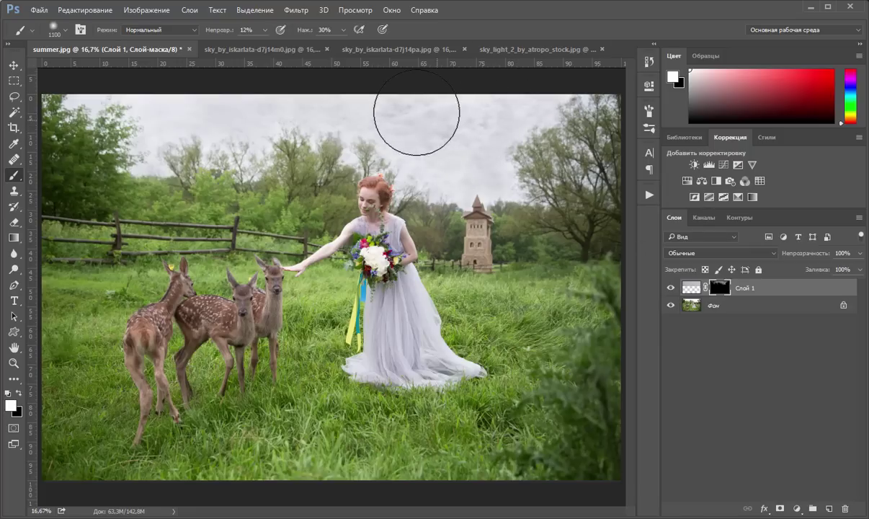
{"action": "key", "text": "bracketleft"}
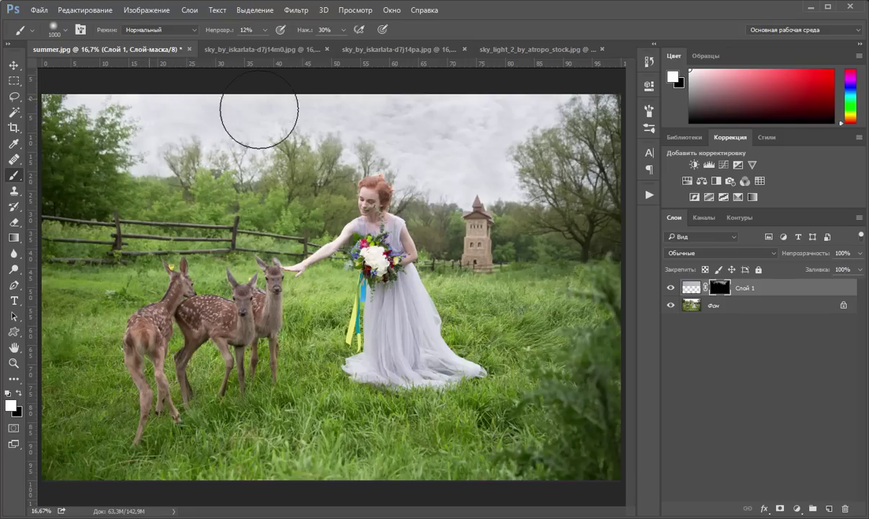
{"action": "key", "text": "bracketleft"}
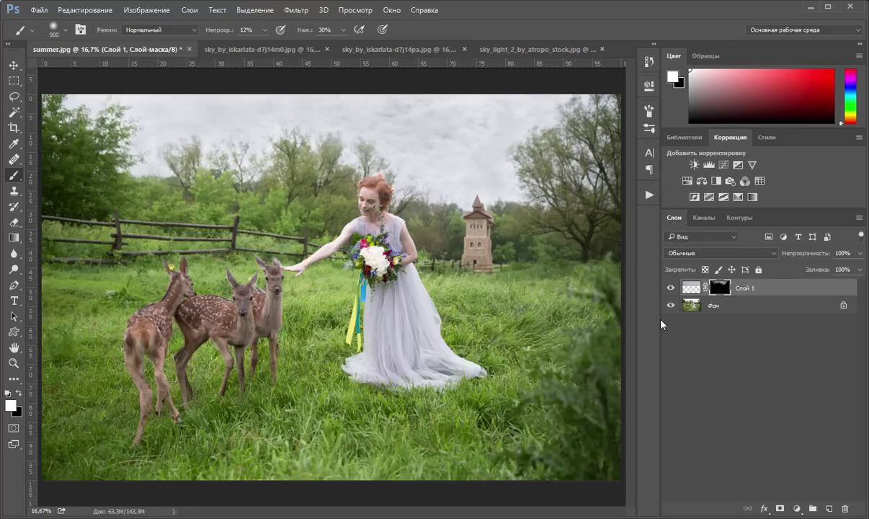
- Add a Hue/Saturation adjustment layer with Saturation set to -13
{"action": "left_click", "coordinate": [796, 509]}
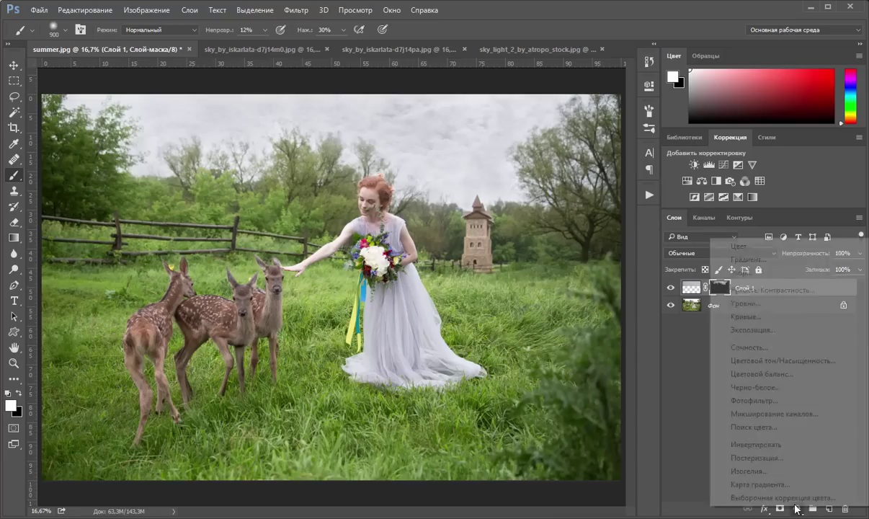
{"action": "left_click", "coordinate": [785, 360]}
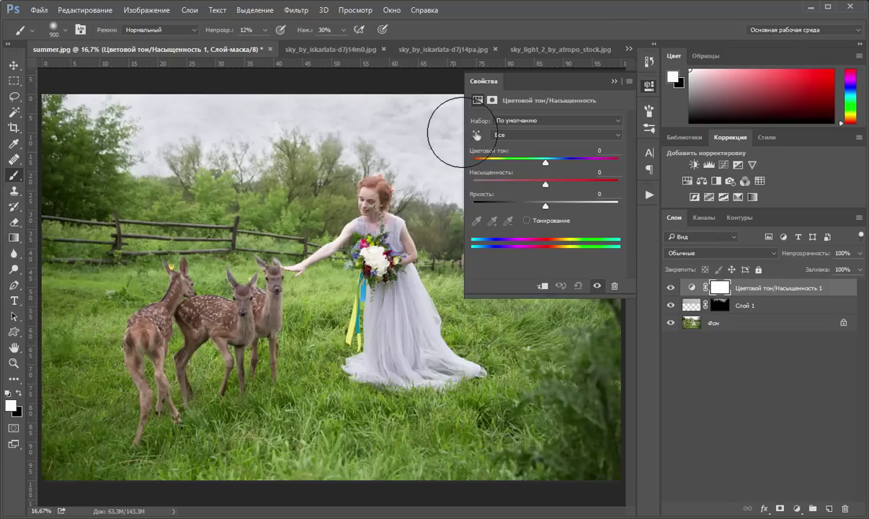
{"action": "left_click_drag", "start_coordinate": [545, 185], "coordinate": [543, 186]}
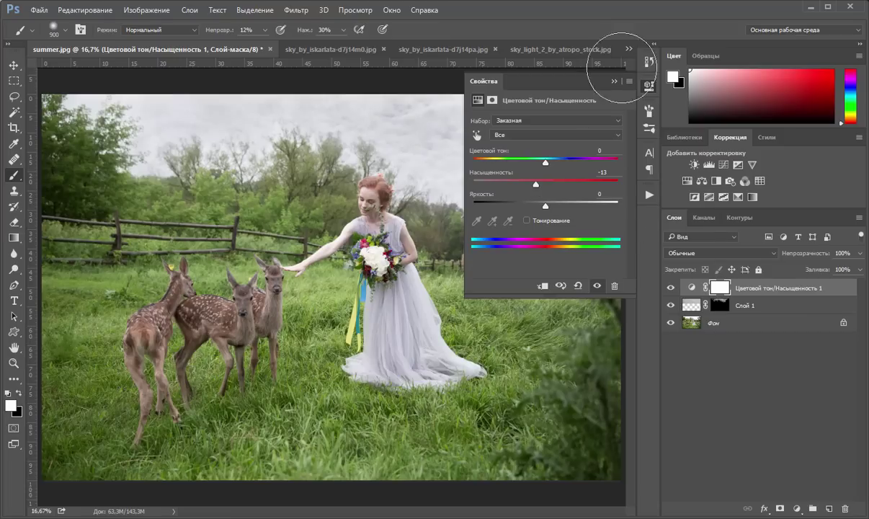
{"action": "double_click", "coordinate": [574, 74]}
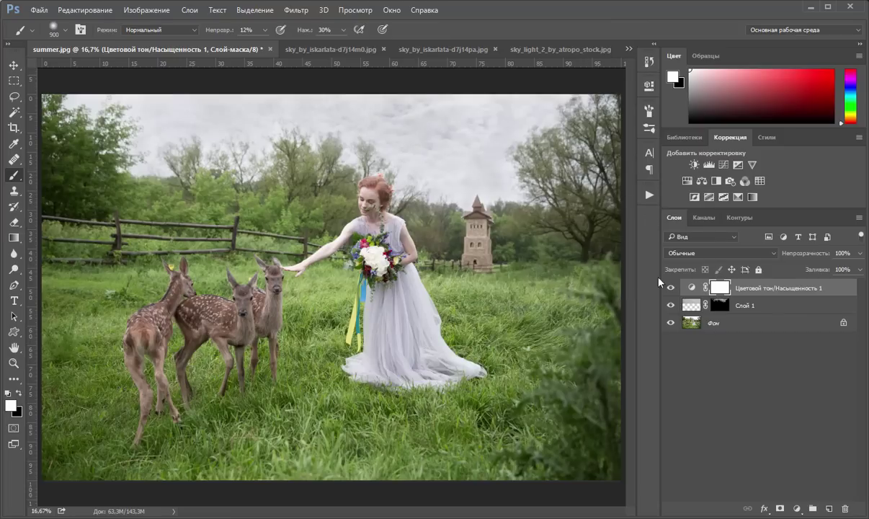
- Clip the Hue/Saturation adjustment to Слой 1 and lower its saturation further
{"action": "key", "text": "alt"}
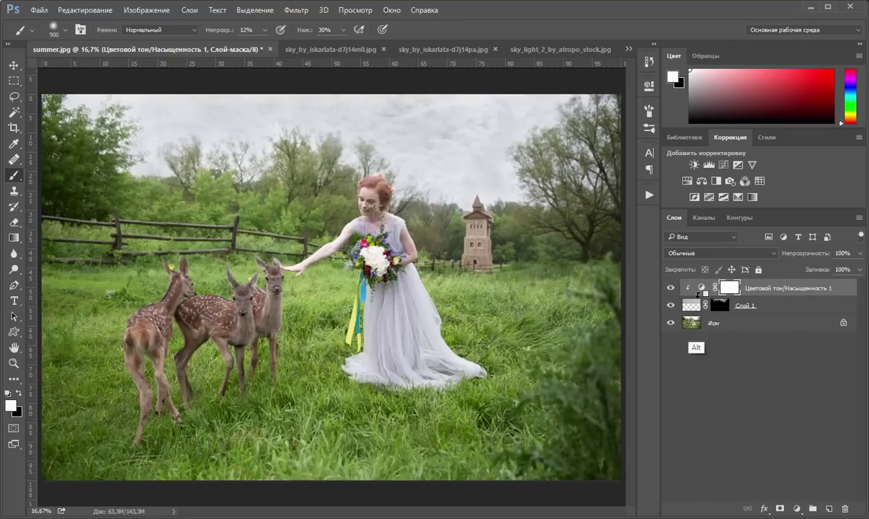
{"action": "left_click", "coordinate": [697, 295], "text": "alt"}
{"action": "left_click", "coordinate": [671, 288]}
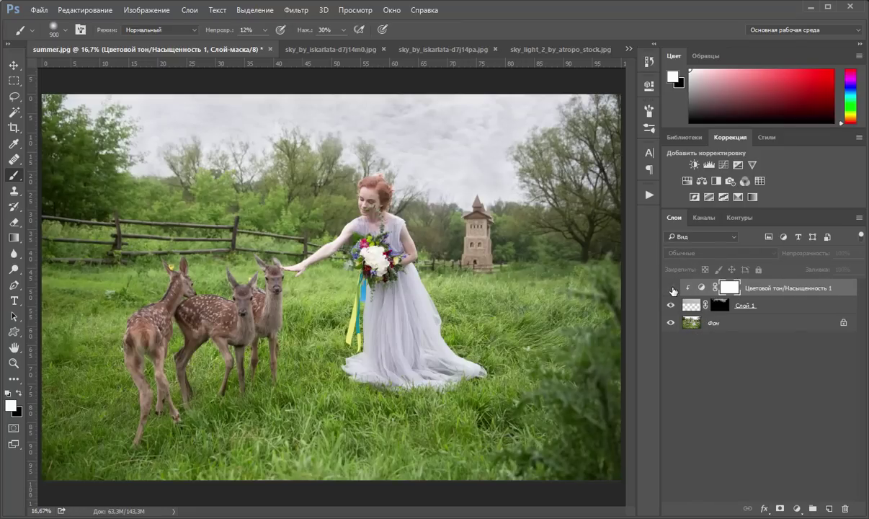
{"action": "double_click", "coordinate": [698, 287]}
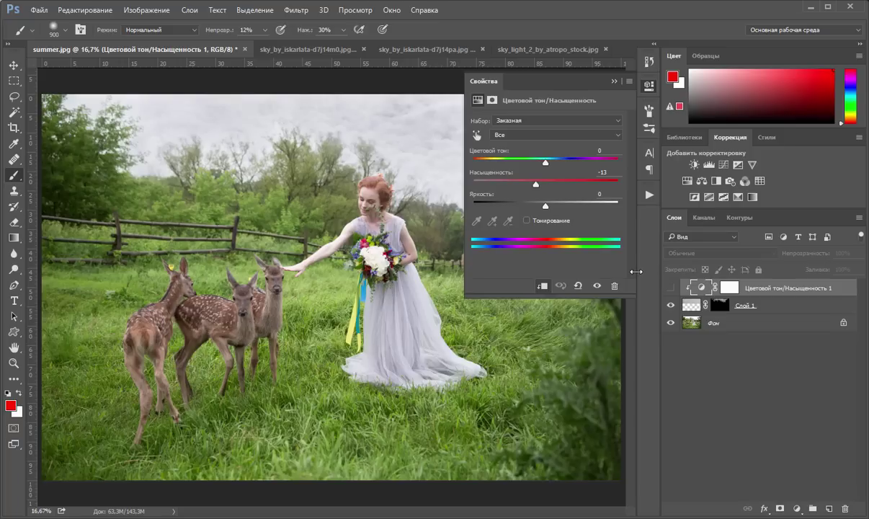
{"action": "left_click_drag", "start_coordinate": [535, 186], "coordinate": [520, 186]}
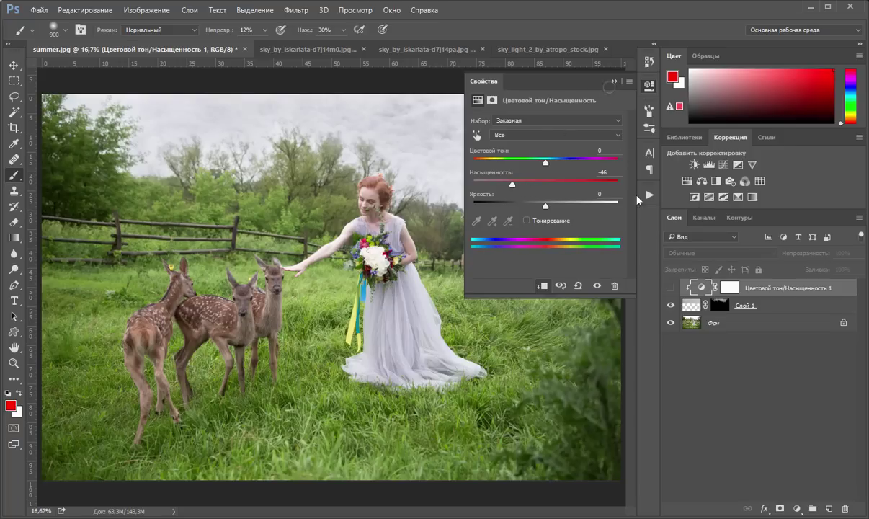
{"action": "left_click", "coordinate": [614, 81]}
{"action": "left_click", "coordinate": [611, 85]}
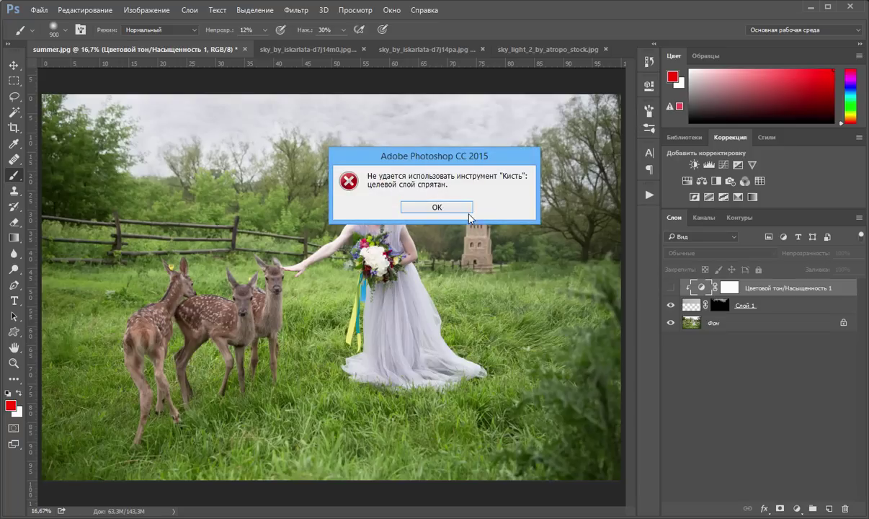
{"action": "left_click", "coordinate": [468, 213]}
{"action": "left_click", "coordinate": [670, 287]}
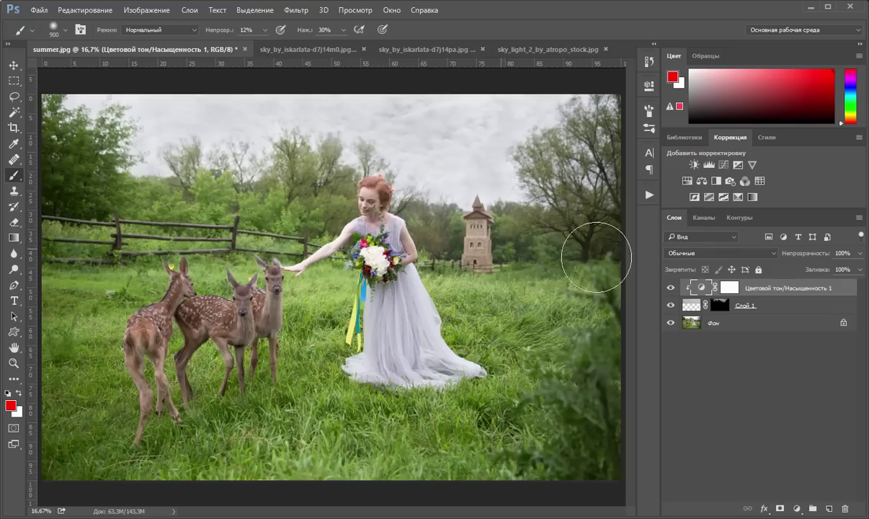
- Reset default colours and stamp all visible layers into a new Слой 2
{"action": "key", "text": "ctrl+backslash"}
{"action": "key", "text": "d"}
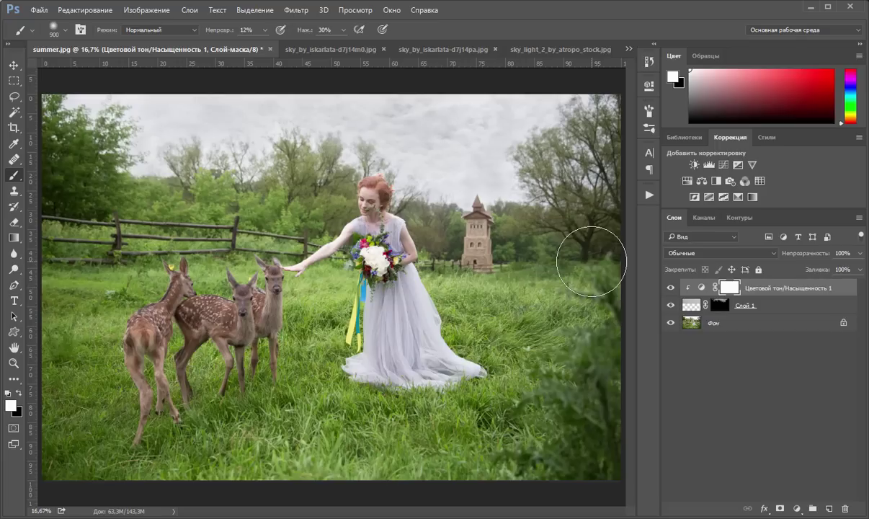
{"action": "key", "text": "ctrl+shift+alt+e"}
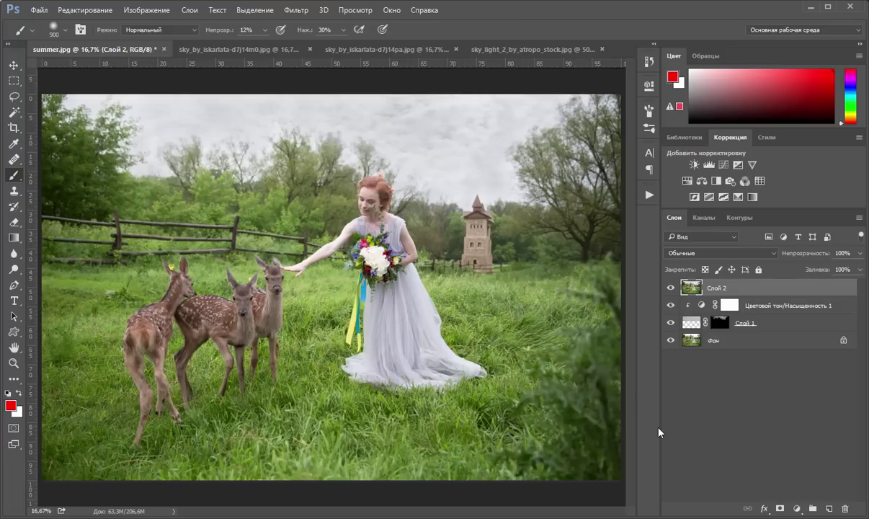
- Change Слой 2's blend mode to Мягкий свет (Soft Light) and its opacity to 40%
{"action": "left_click", "coordinate": [688, 252]}
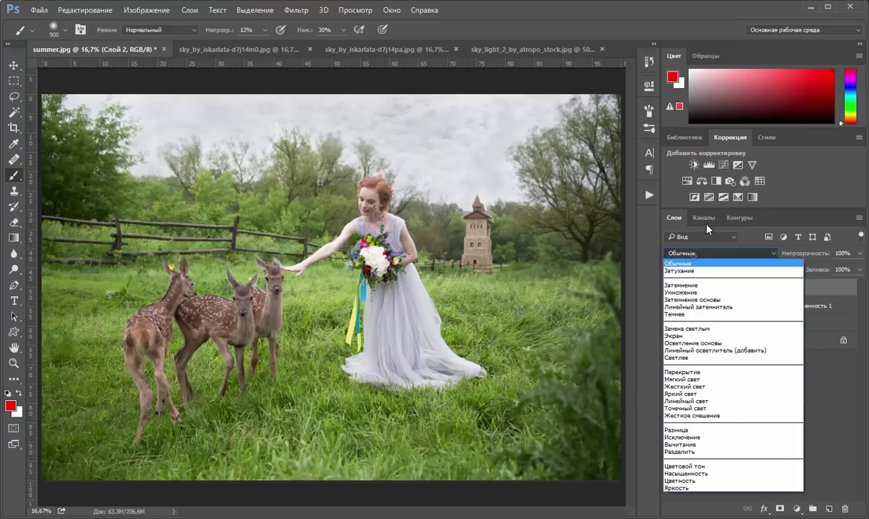
{"action": "left_click", "coordinate": [681, 379]}
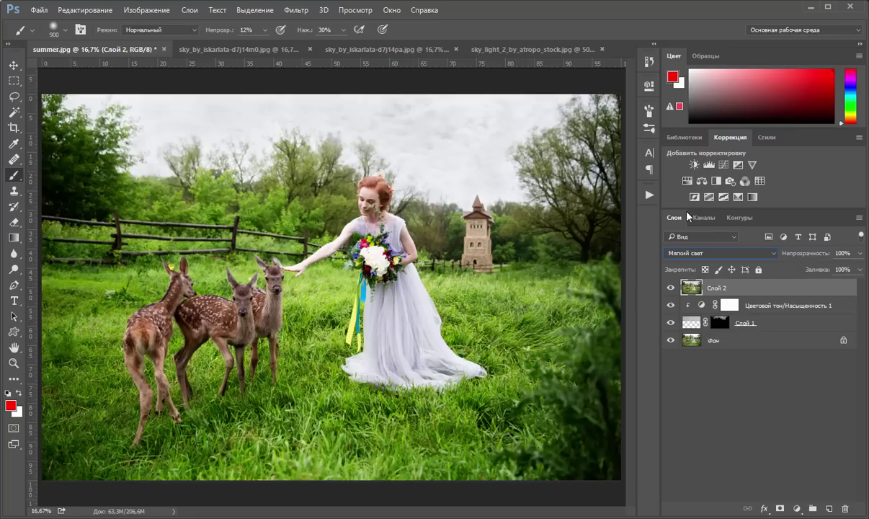
{"action": "left_click", "coordinate": [859, 253]}
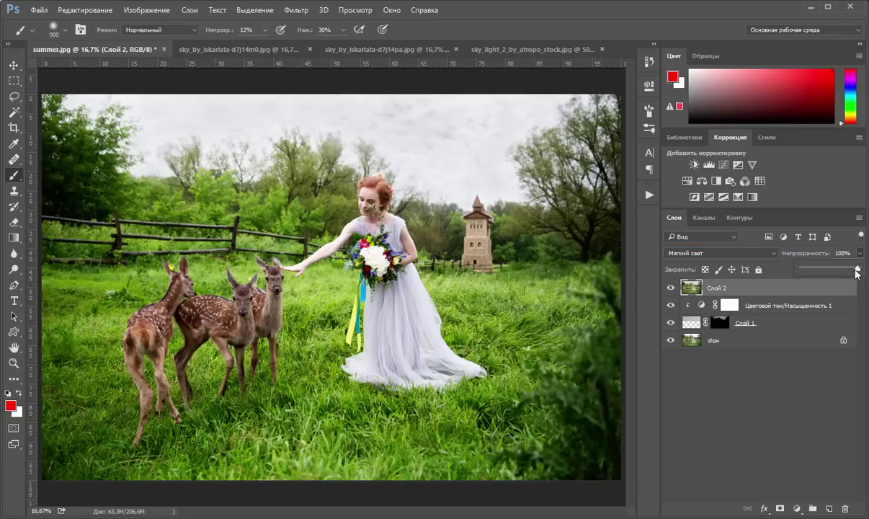
{"action": "left_click_drag", "start_coordinate": [856, 269], "coordinate": [834, 269]}
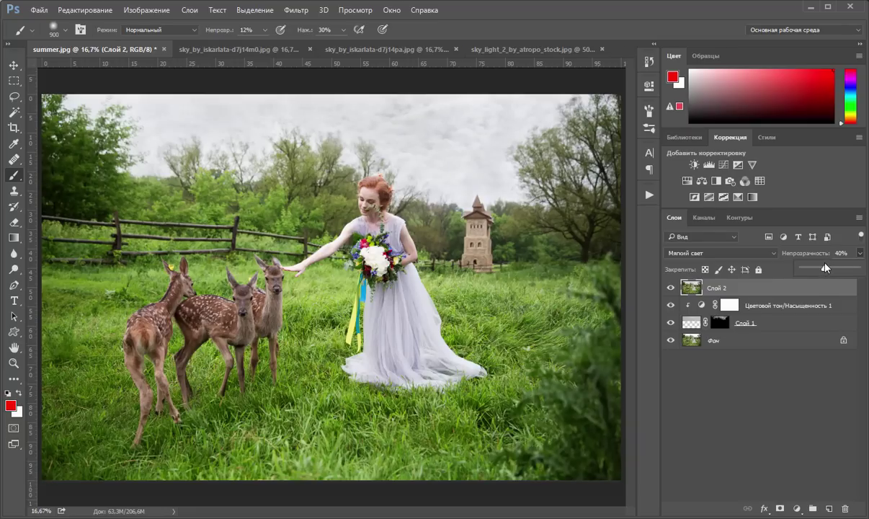
{"action": "left_click", "coordinate": [714, 288]}
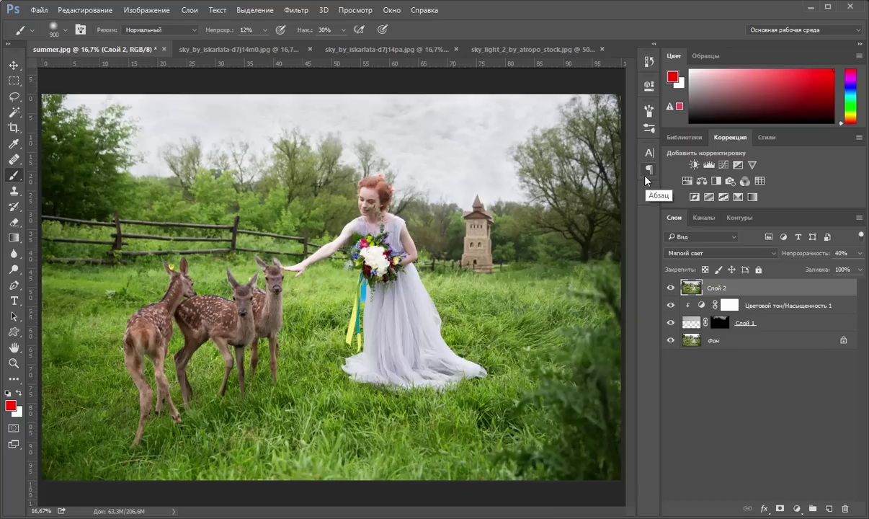
- Stamp a merged Слой 3 and apply Unsharp Mask: amount 120%, radius 2.5 px, threshold 0
{"action": "key", "text": "ctrl+shift+alt+e"}
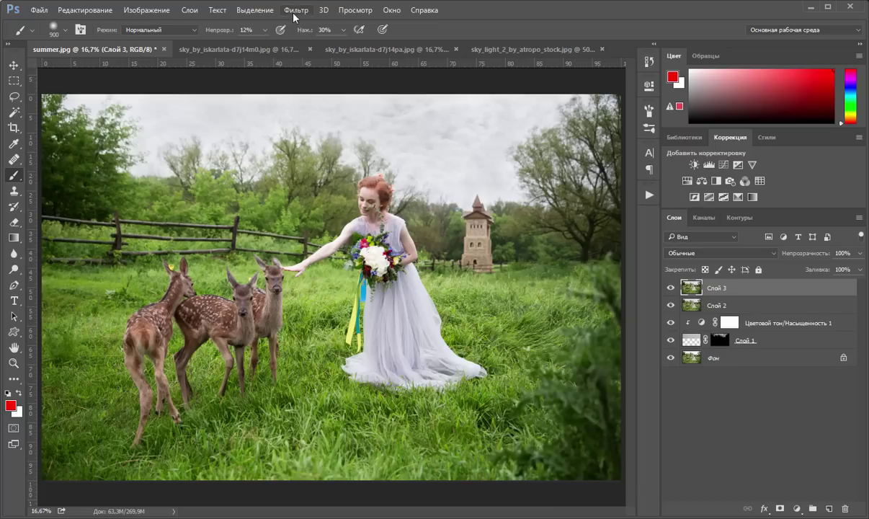
{"action": "left_click", "coordinate": [304, 14]}
{"action": "mouse_move", "coordinate": [323, 224]}
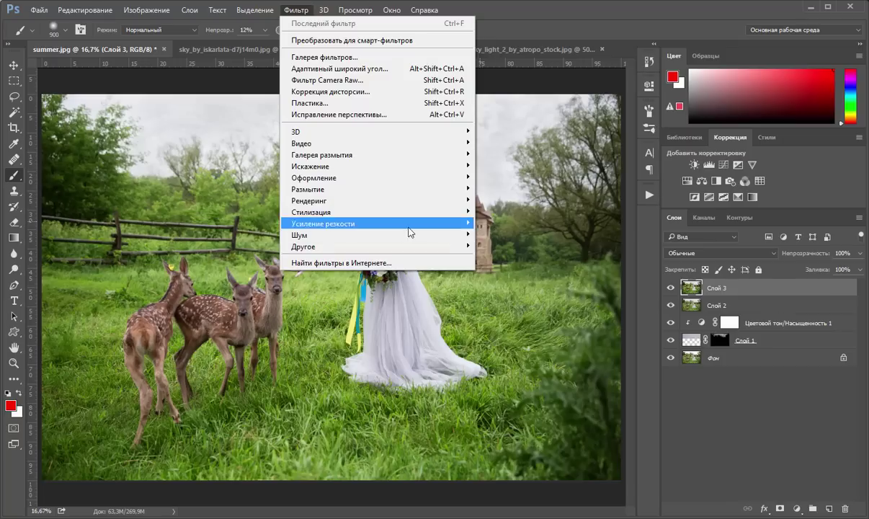
{"action": "left_click", "coordinate": [216, 221]}
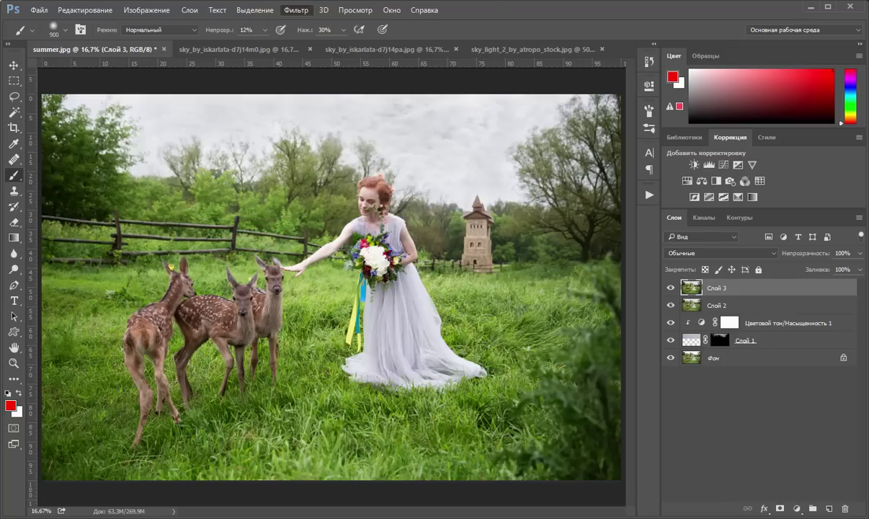
{"action": "left_click_drag", "start_coordinate": [520, 347], "coordinate": [532, 348]}
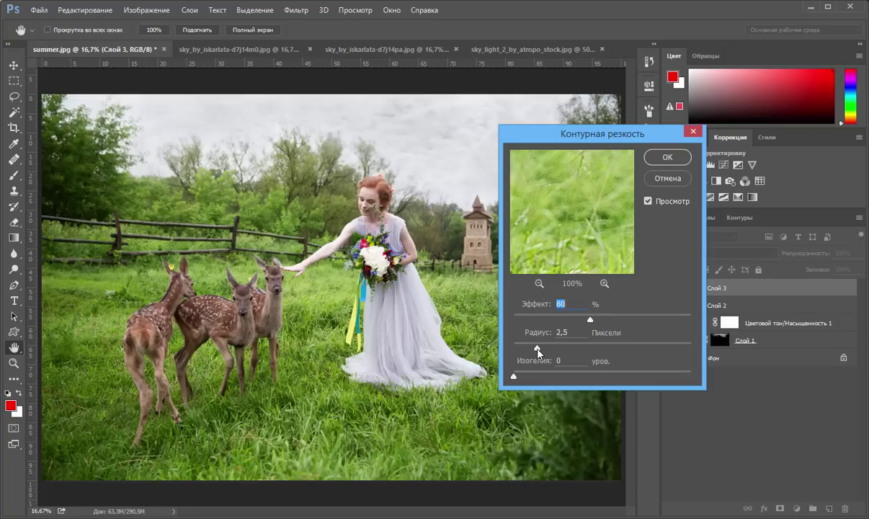
{"action": "left_click_drag", "start_coordinate": [590, 319], "coordinate": [623, 320]}
{"action": "left_click", "coordinate": [666, 157]}
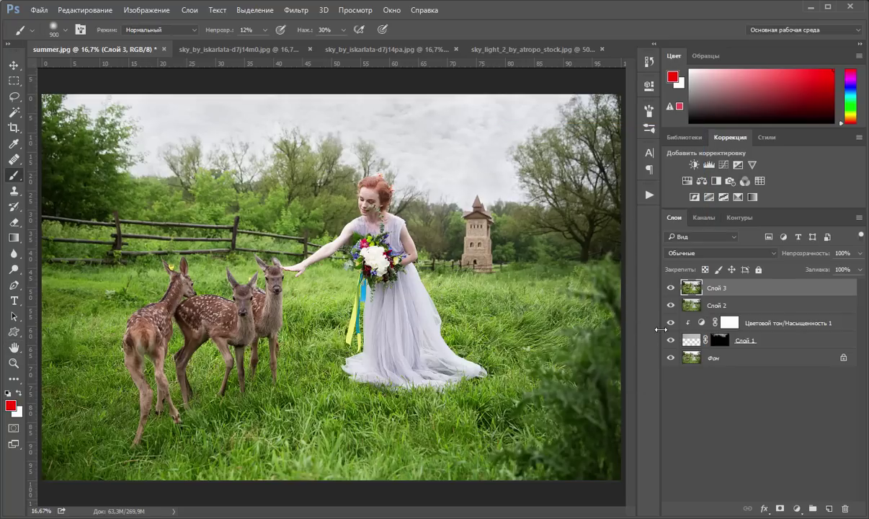
- Turn off the eye icons of Слой 2, Hue/Saturation 1 and Слой 1
{"action": "left_click_drag", "start_coordinate": [671, 305], "coordinate": [660, 479]}
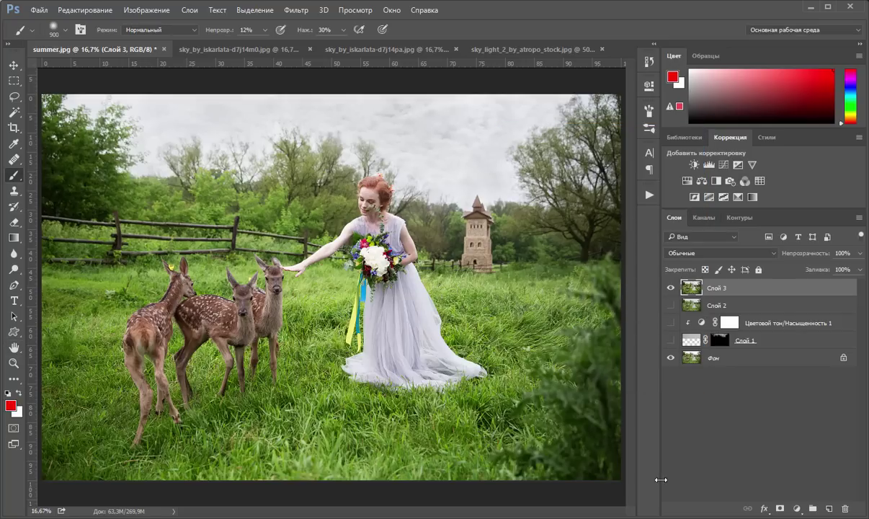